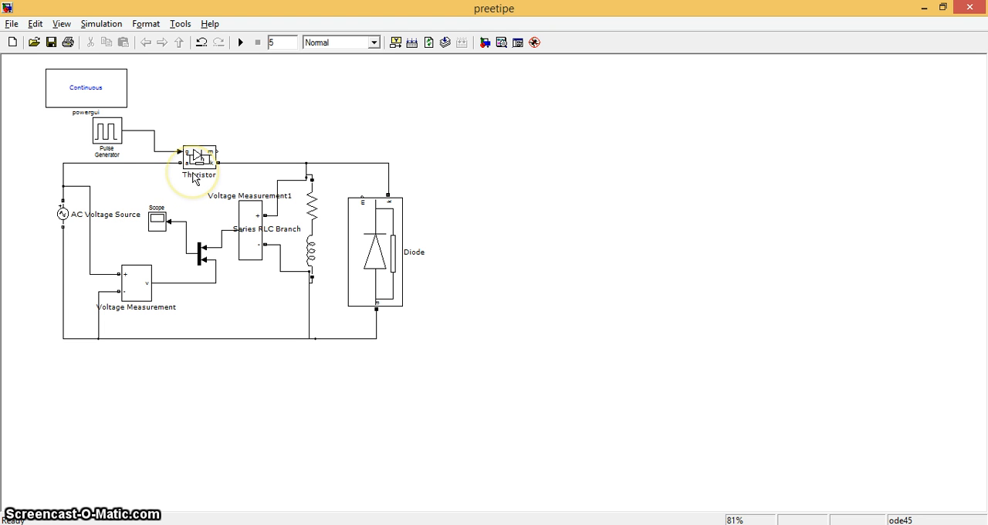
Step: Examine the Pulse Generator's parameters down to its pulse width and phase delay, and close its settings
{"action": "left_click", "coordinate": [109, 139]}
{"action": "double_click", "coordinate": [109, 139]}
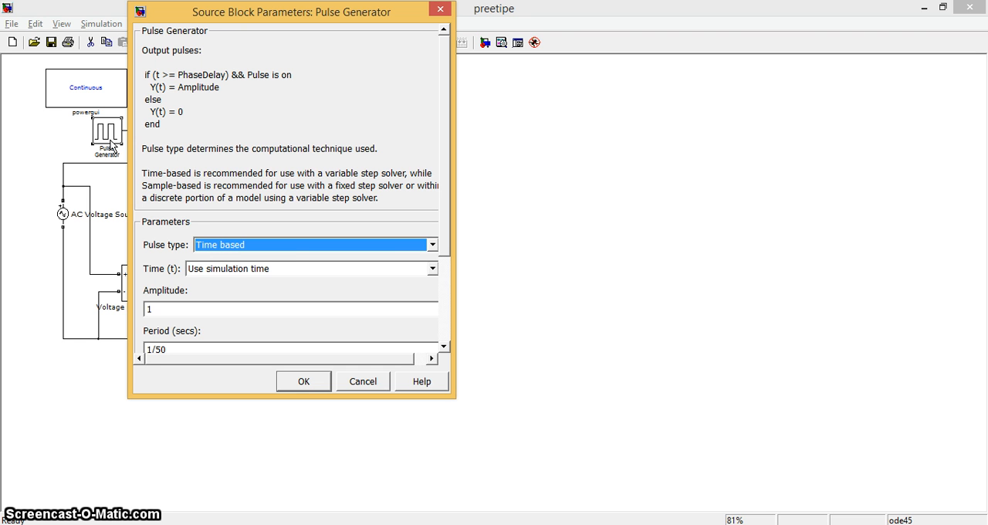
{"action": "left_click", "coordinate": [444, 349]}
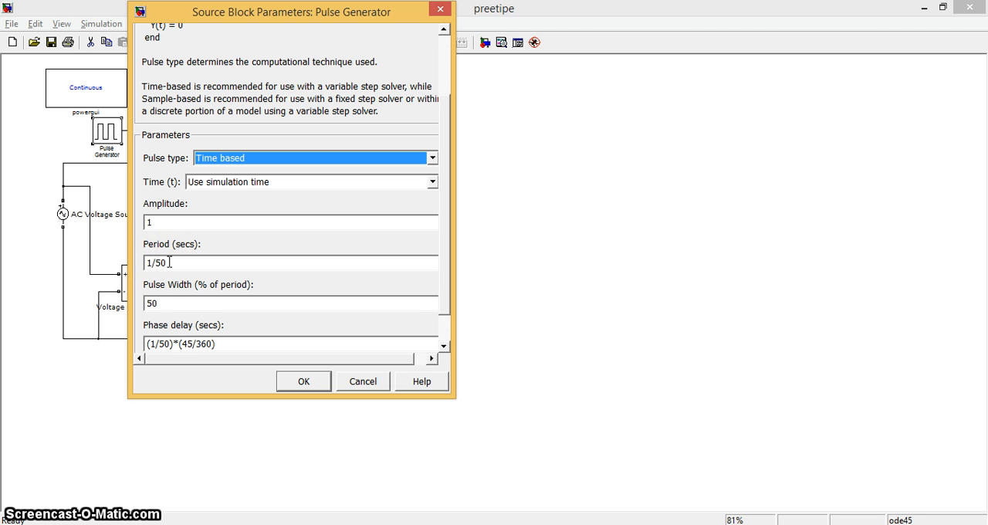
{"action": "left_click", "coordinate": [444, 346]}
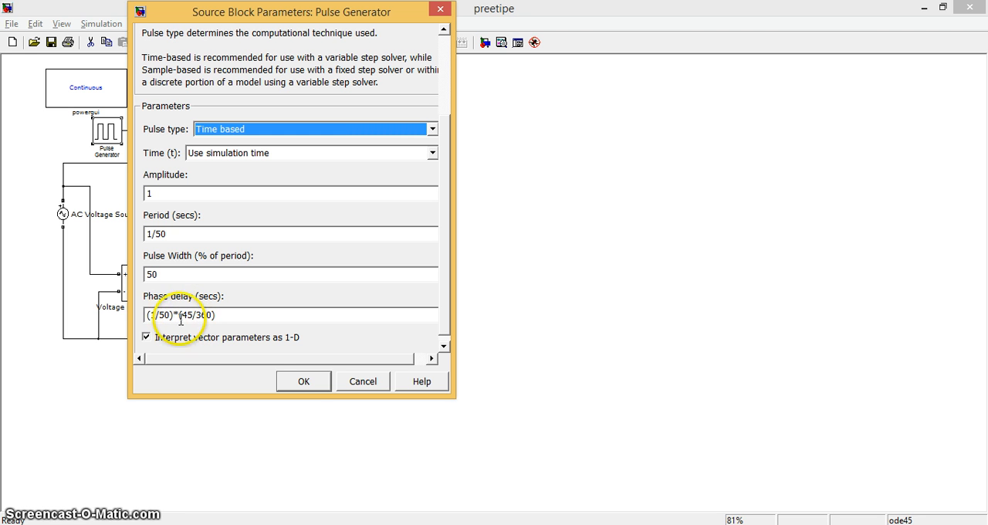
{"action": "left_click", "coordinate": [304, 380]}
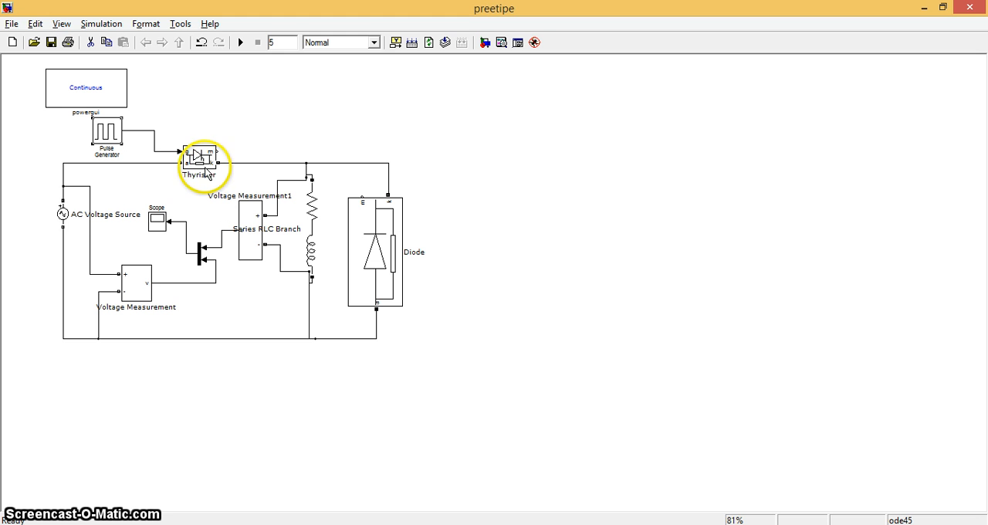
Step: Inspect the Thyristor's parameters and browse the SimPowerSystems Power Electronics blocks in the Simulink Library Browser
{"action": "double_click", "coordinate": [205, 162]}
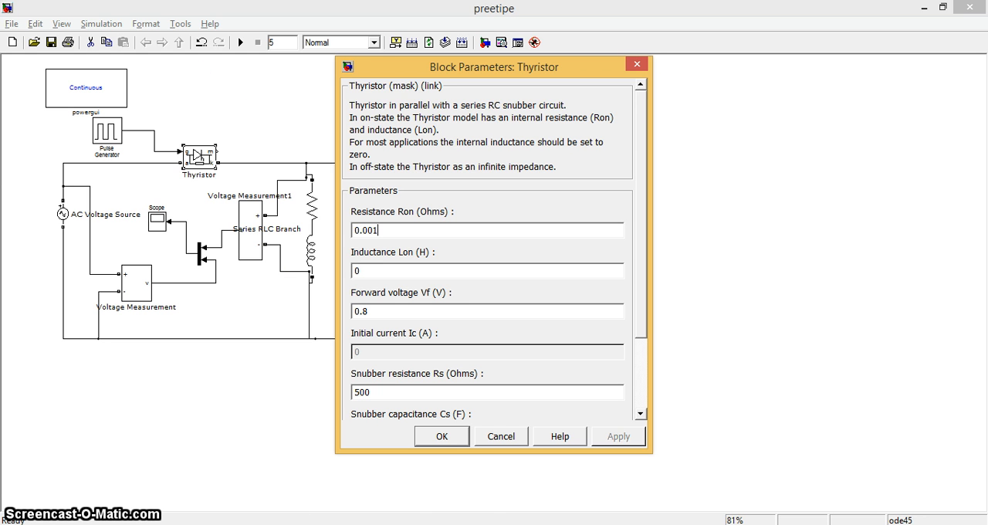
{"action": "left_click", "coordinate": [251, 524]}
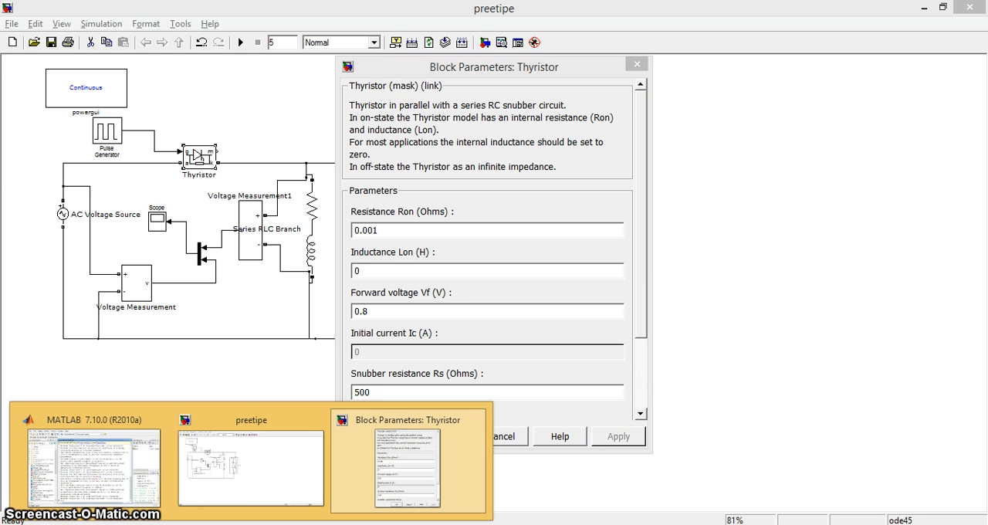
{"action": "mouse_move", "coordinate": [131, 479]}
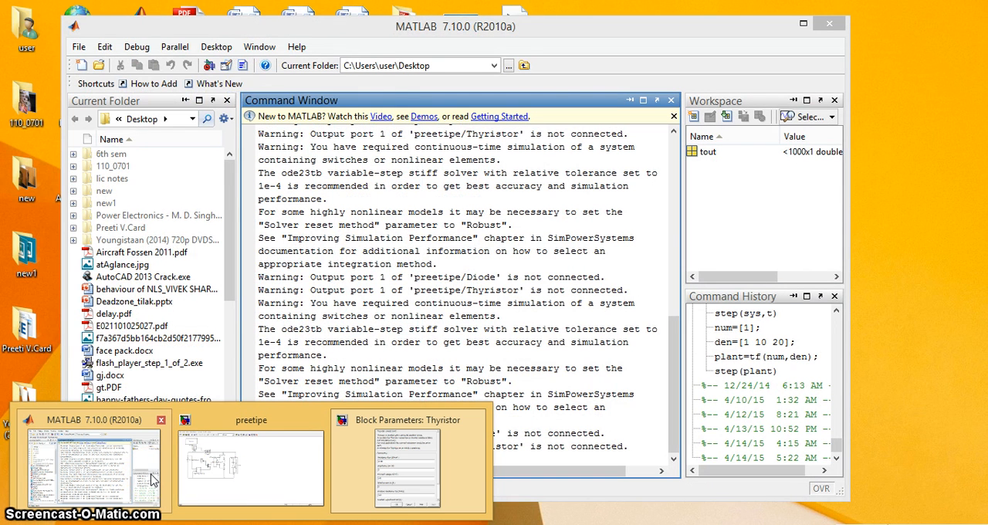
{"action": "left_click", "coordinate": [152, 476]}
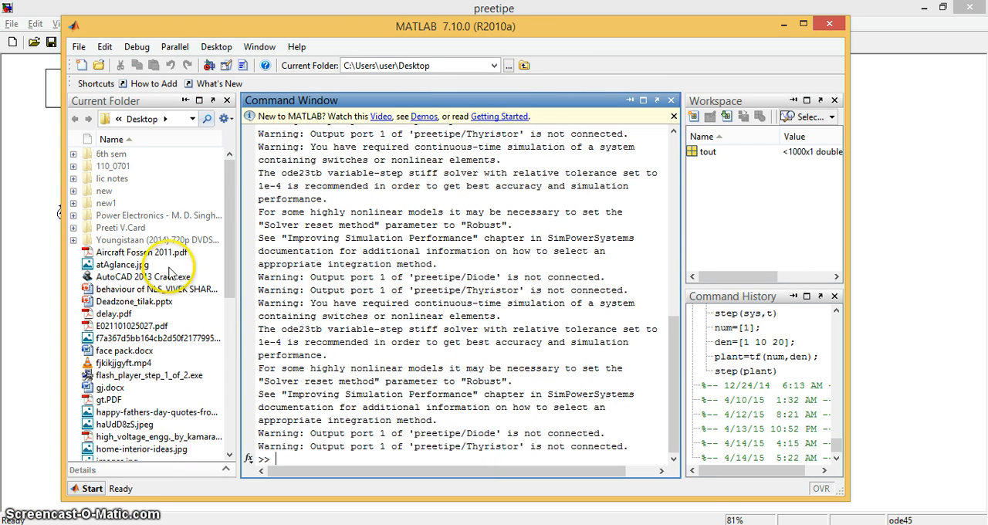
{"action": "left_click", "coordinate": [209, 65]}
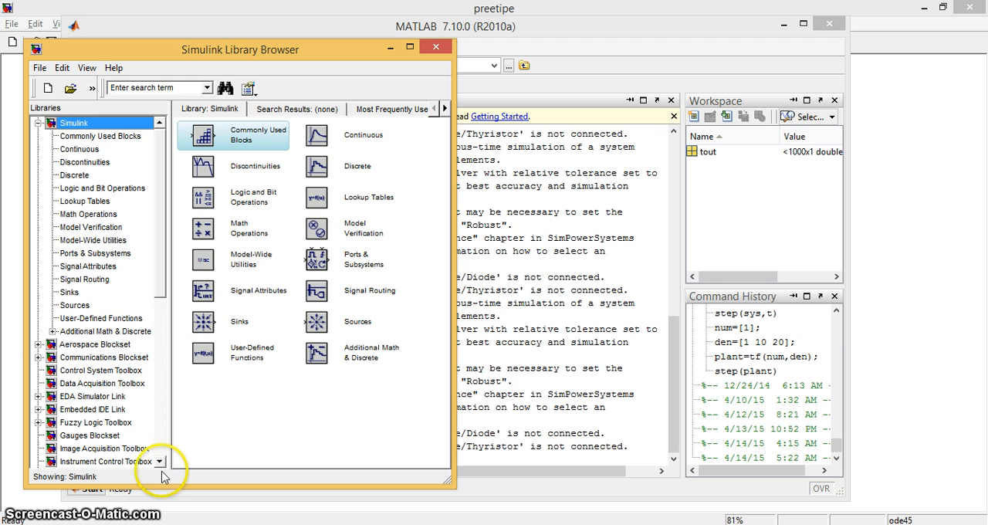
{"action": "left_click_drag", "start_coordinate": [161, 463], "coordinate": [162, 466]}
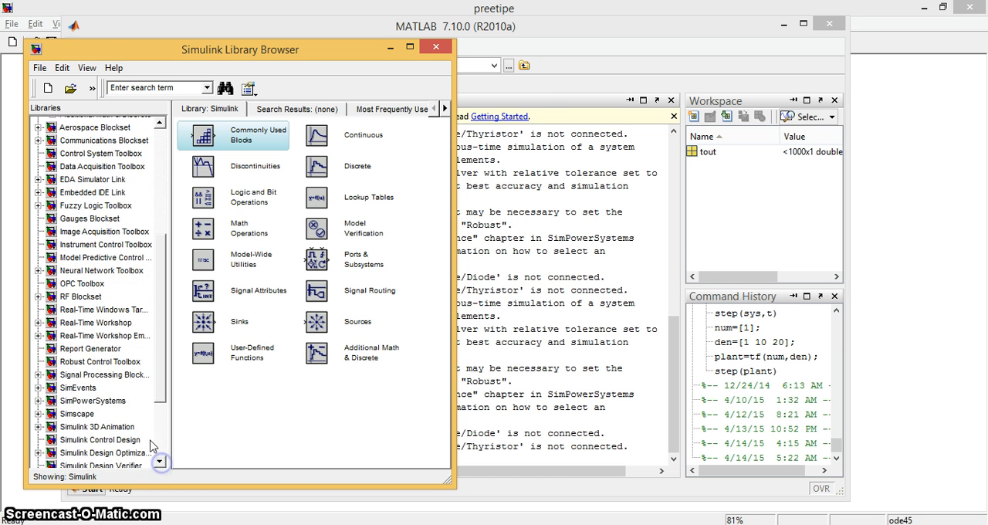
{"action": "double_click", "coordinate": [127, 407]}
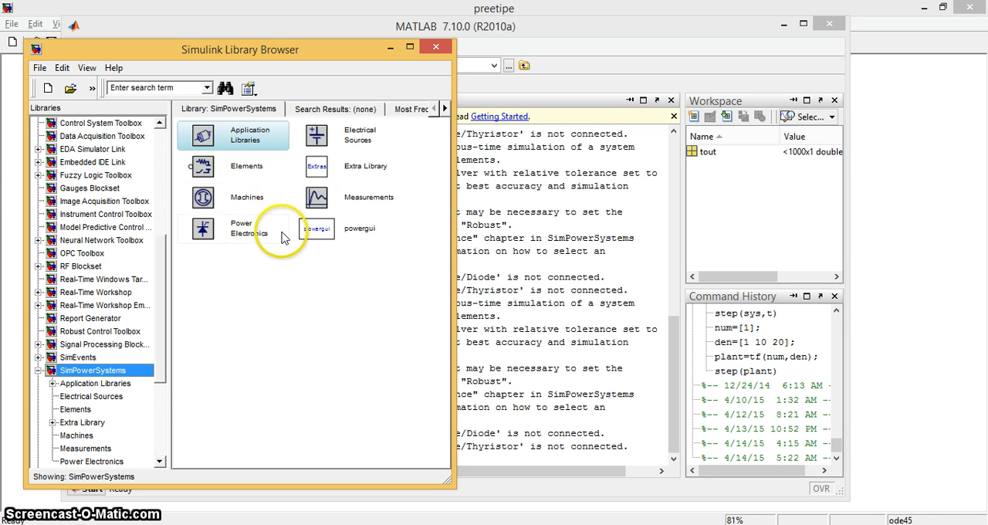
{"action": "double_click", "coordinate": [250, 232]}
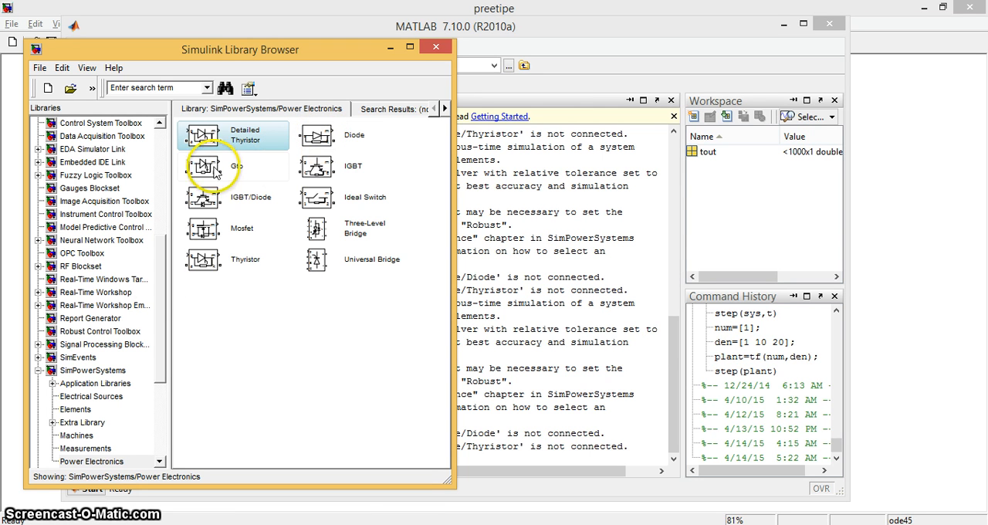
Step: Locate the Series RLC Branch in the SimPowerSystems Elements library and view the Electrical Sources library
{"action": "left_click", "coordinate": [85, 410]}
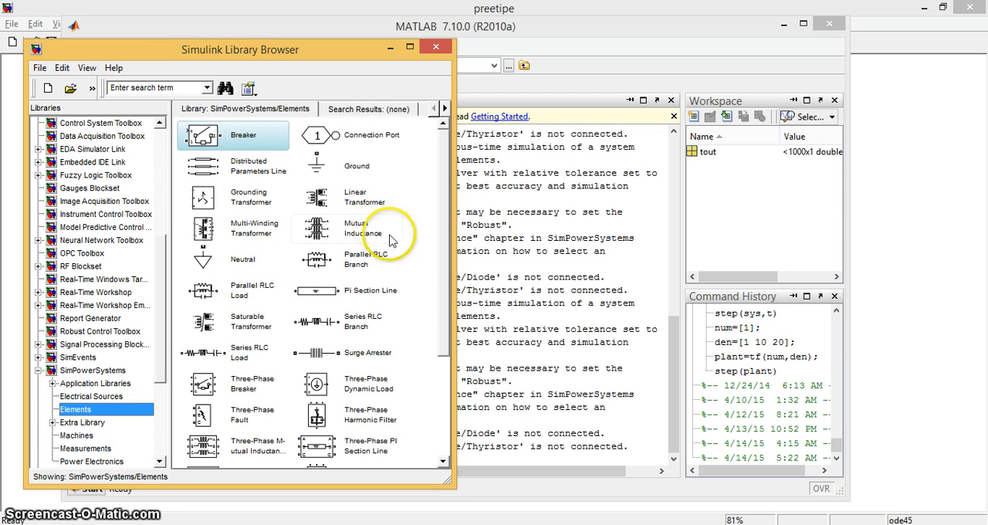
{"action": "left_click", "coordinate": [351, 321]}
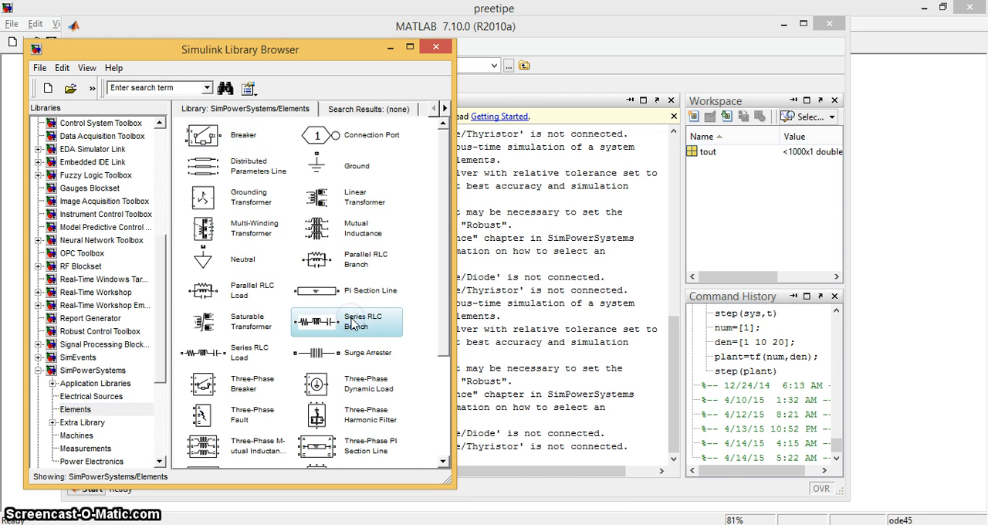
{"action": "left_click", "coordinate": [160, 461]}
{"action": "left_click", "coordinate": [159, 462]}
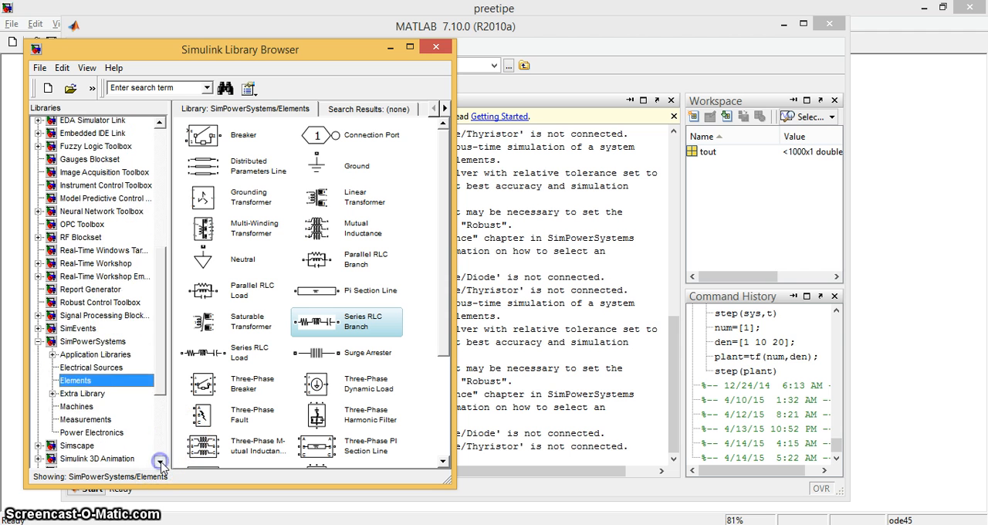
{"action": "left_click", "coordinate": [159, 461]}
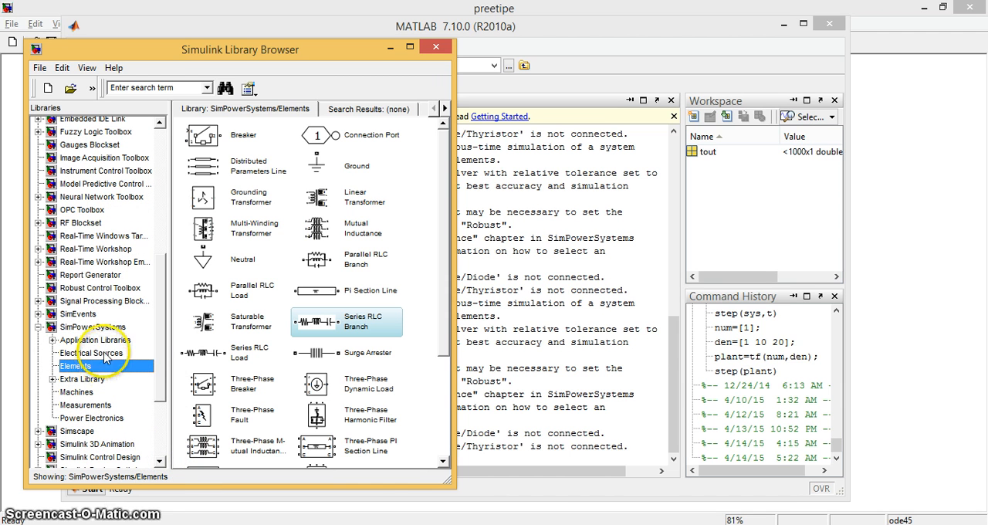
{"action": "left_click", "coordinate": [92, 353]}
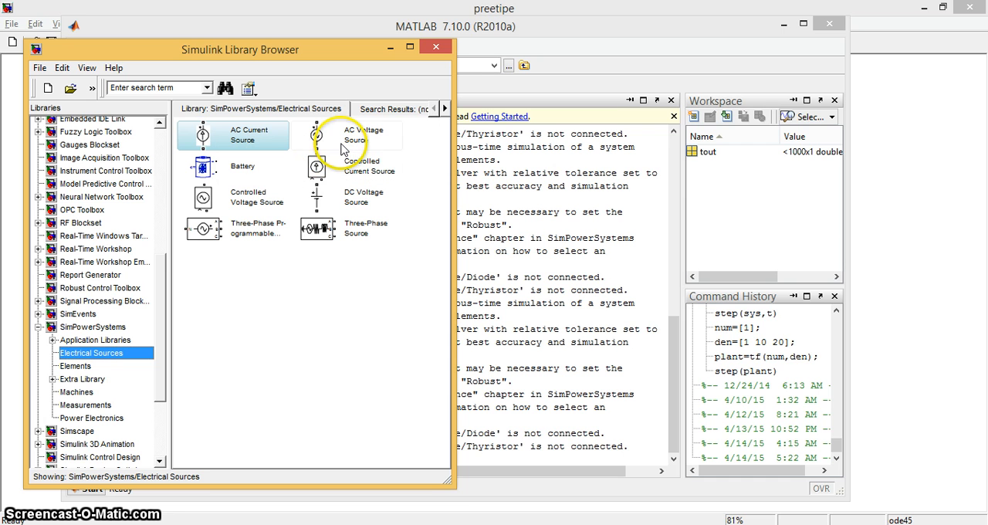
Step: Return to the preetipe model and check the Series RLC Branch's branch type, resistance and inductance
{"action": "left_click", "coordinate": [934, 122]}
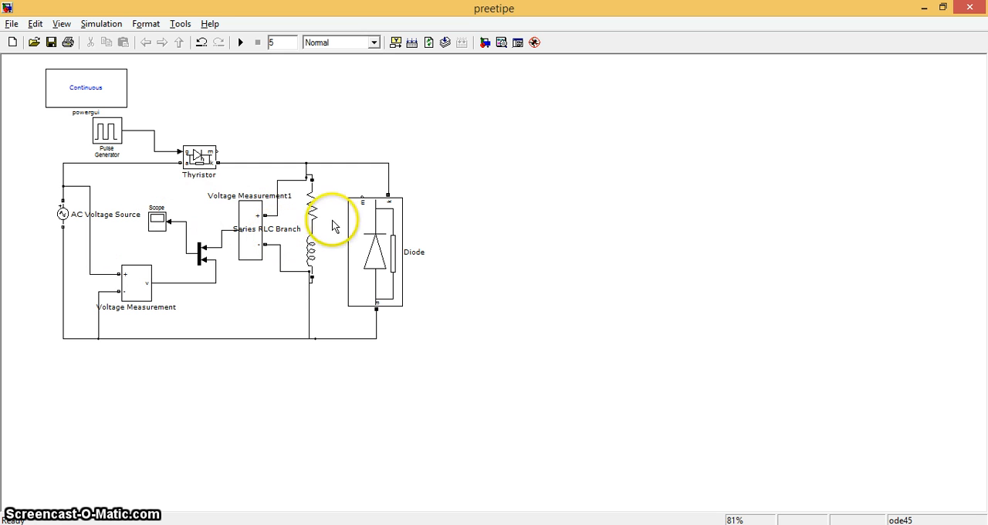
{"action": "double_click", "coordinate": [311, 234]}
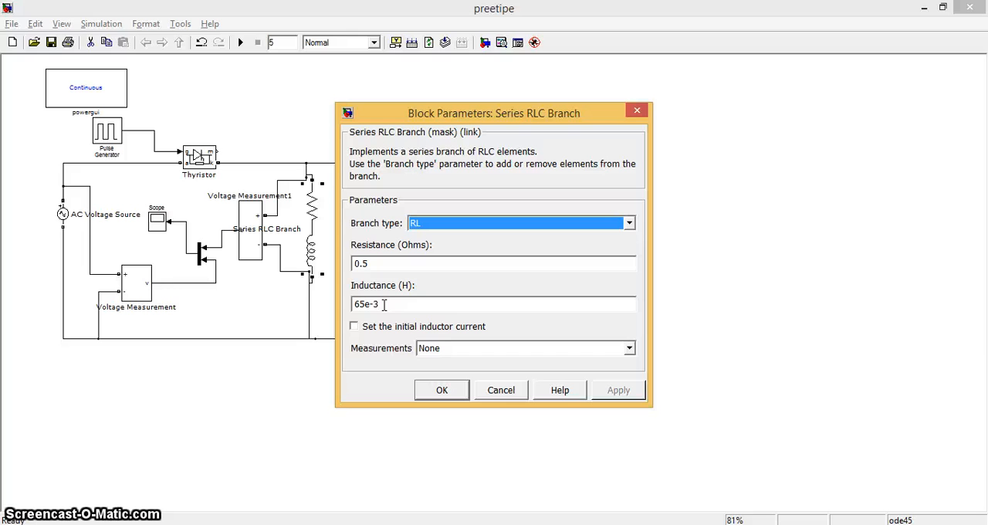
{"action": "left_click", "coordinate": [442, 391]}
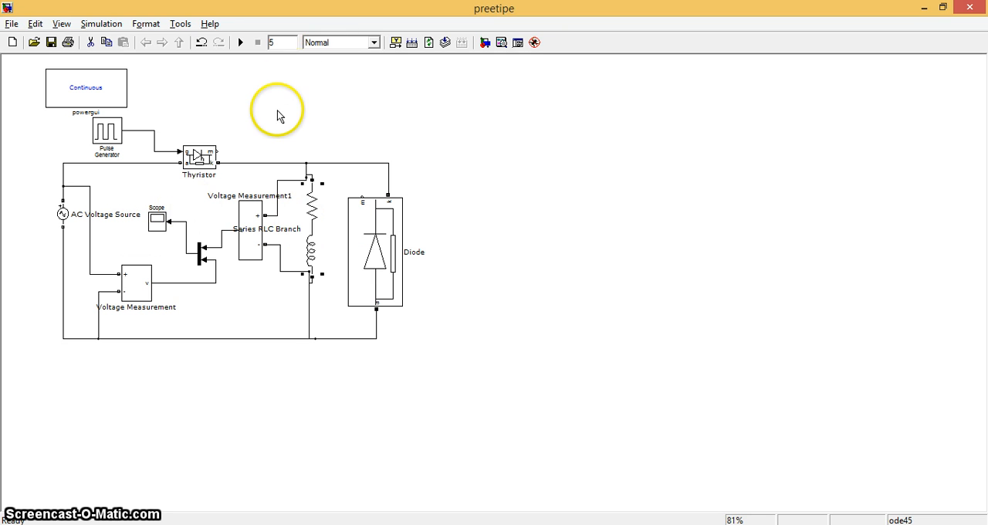
Step: Run the simulation and inspect the Scope waveforms with the time axis zoomed to about 4.607–4.665 s
{"action": "left_click", "coordinate": [234, 40]}
{"action": "left_click", "coordinate": [241, 43]}
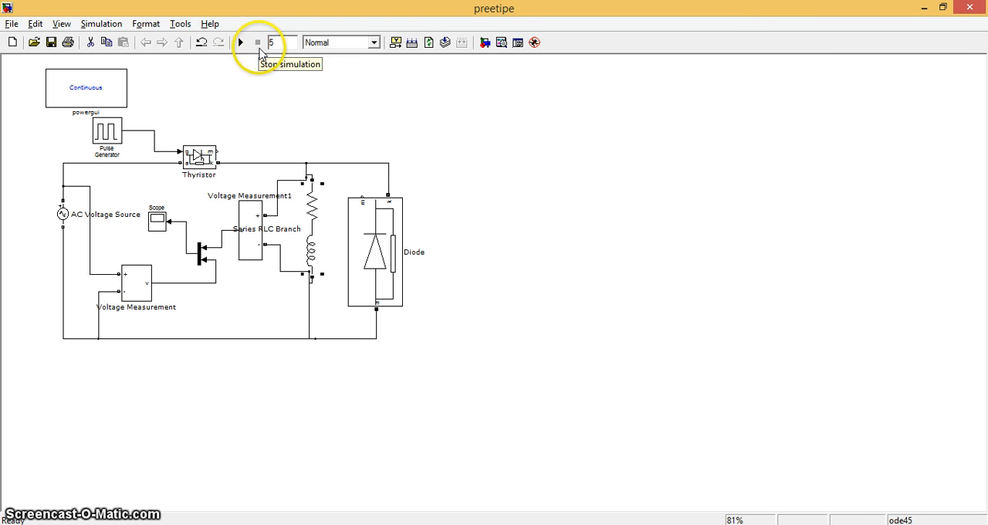
{"action": "double_click", "coordinate": [158, 220]}
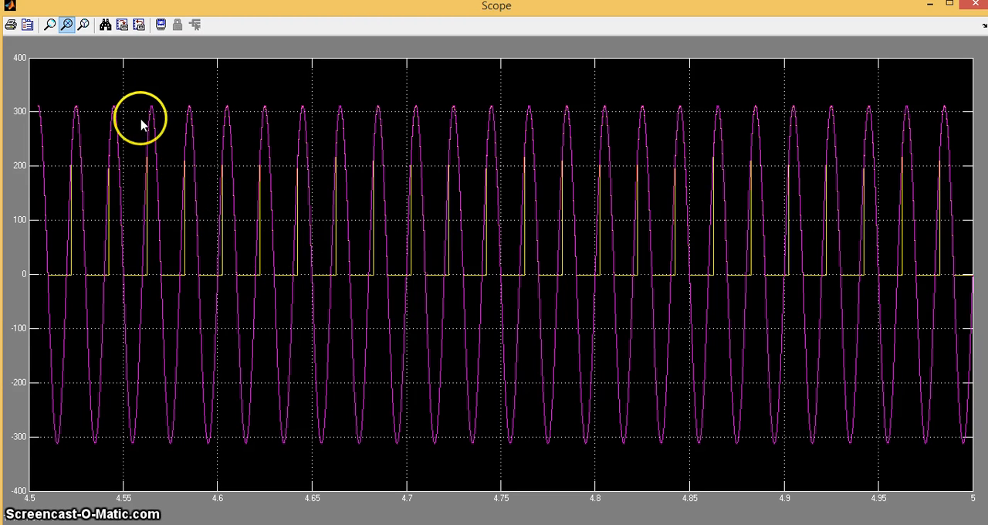
{"action": "left_click", "coordinate": [66, 26]}
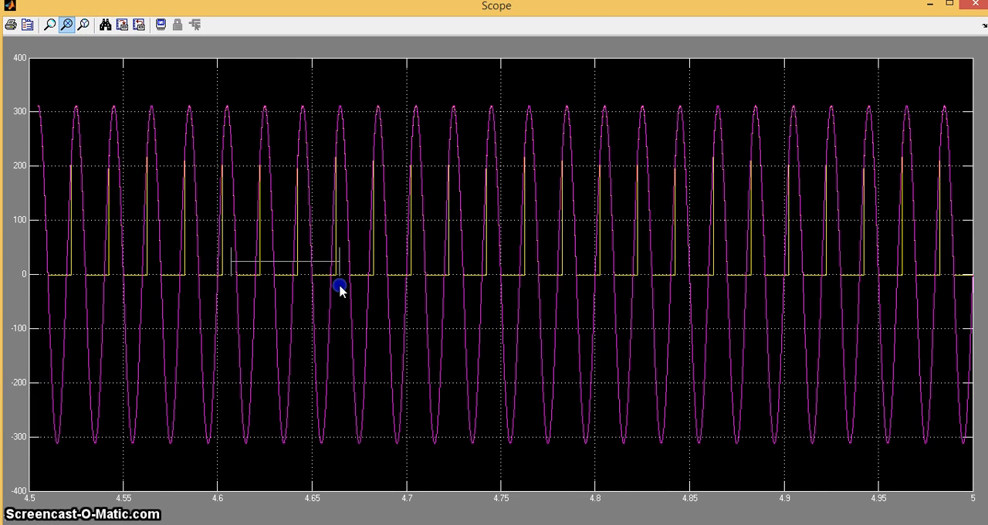
{"action": "left_click_drag", "start_coordinate": [340, 287], "coordinate": [339, 287]}
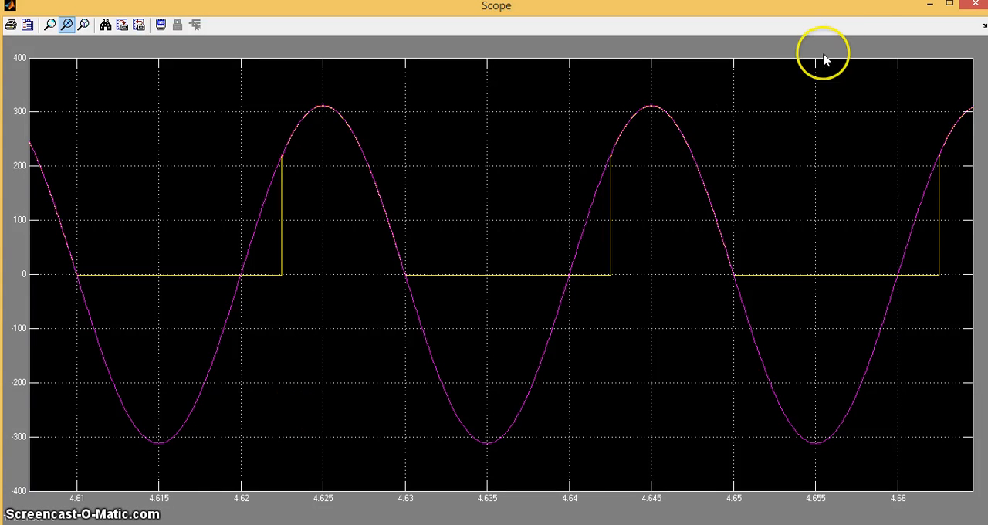
{"action": "left_click", "coordinate": [974, 5]}
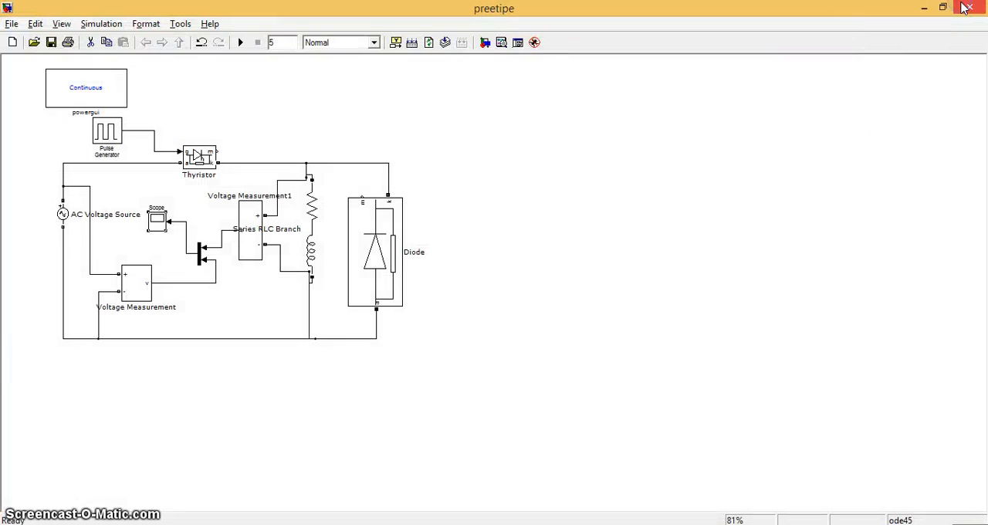
Step: Set the Pulse Generator's phase delay to (1/50)*(60/360)
{"action": "left_click_drag", "start_coordinate": [387, 190], "coordinate": [389, 194]}
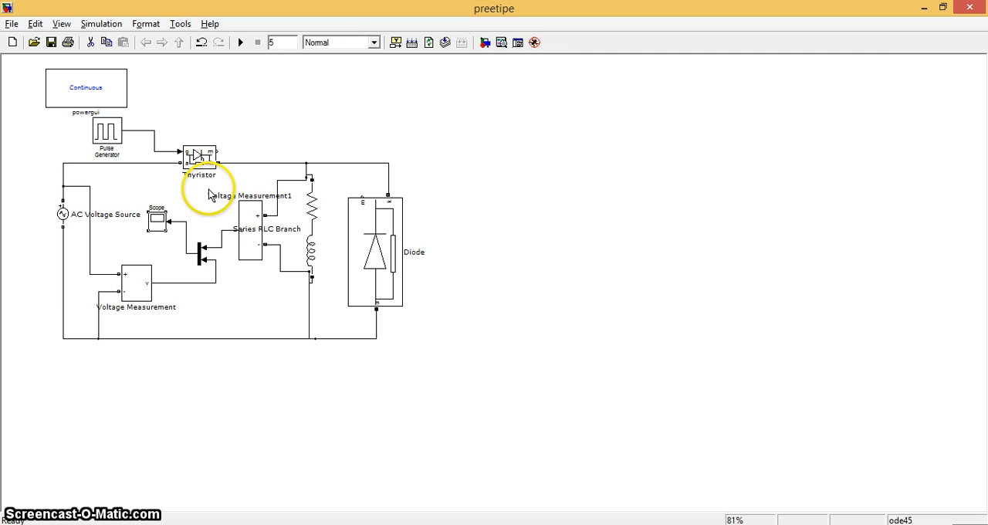
{"action": "double_click", "coordinate": [106, 133]}
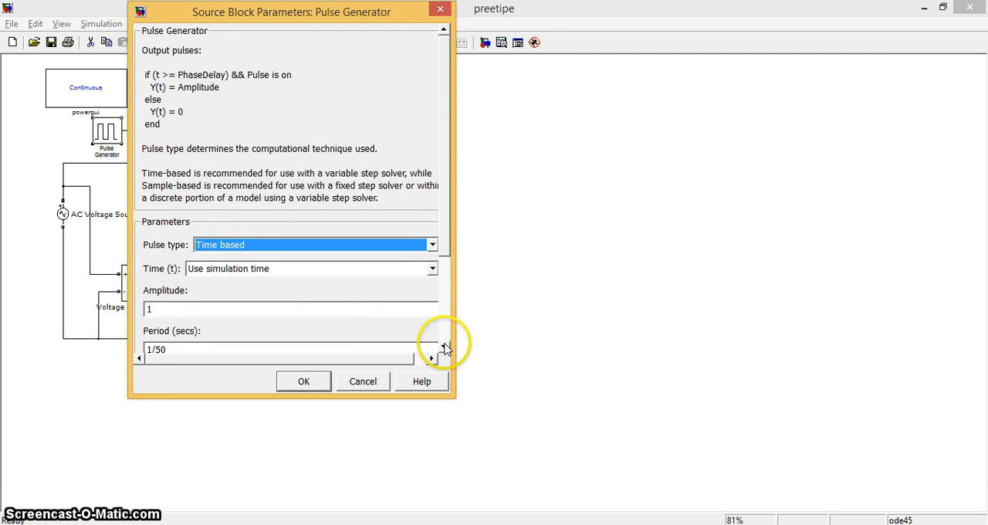
{"action": "left_click", "coordinate": [443, 348]}
{"action": "left_click_drag", "start_coordinate": [444, 346], "coordinate": [443, 347]}
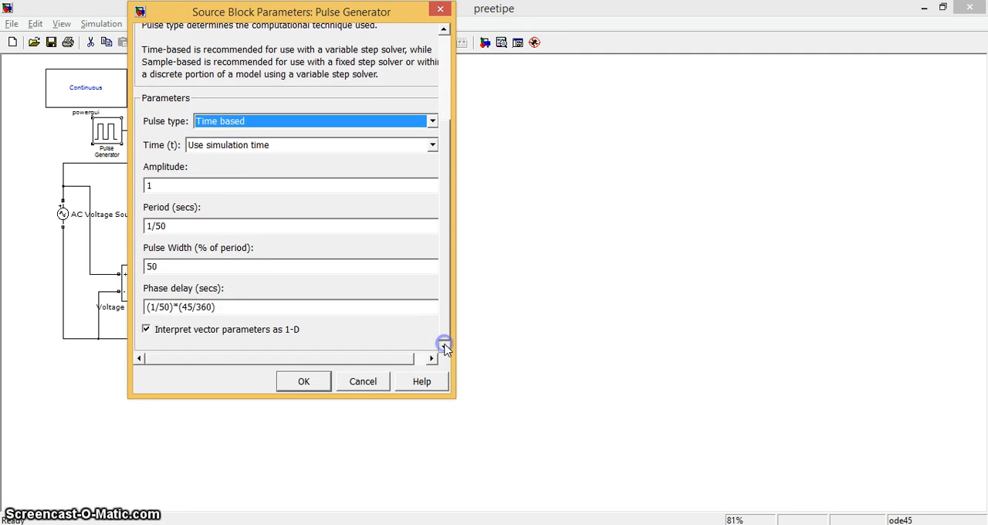
{"action": "triple_click", "coordinate": [190, 306]}
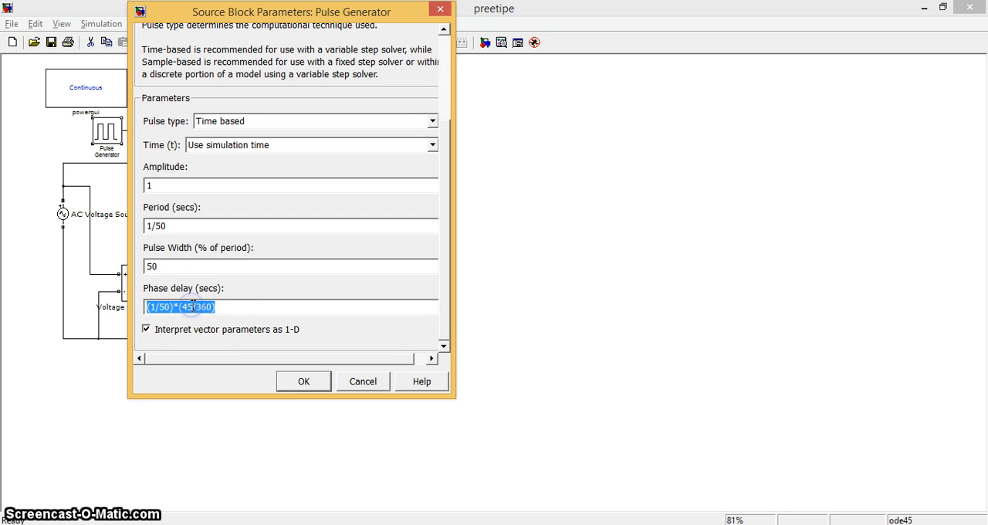
{"action": "key", "text": "BackSpace"}
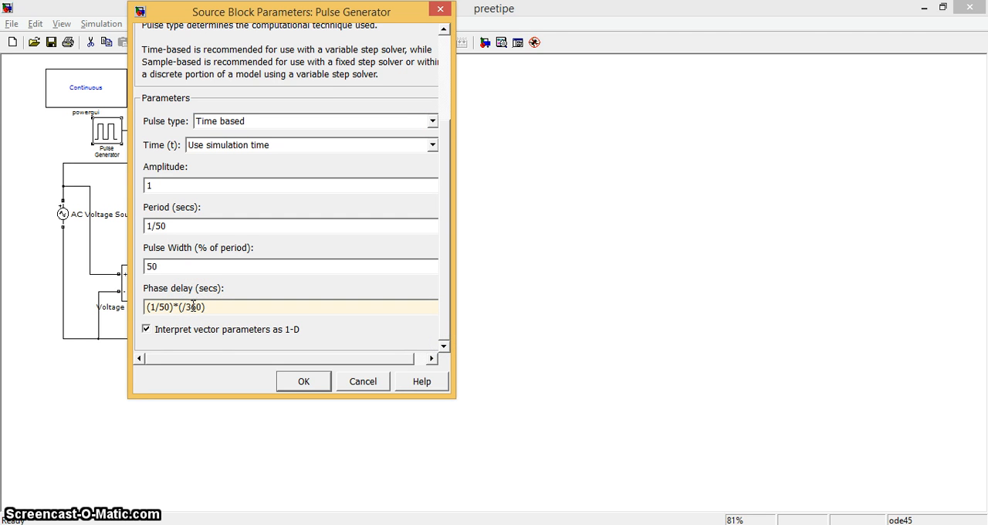
{"action": "type", "text": "180"}
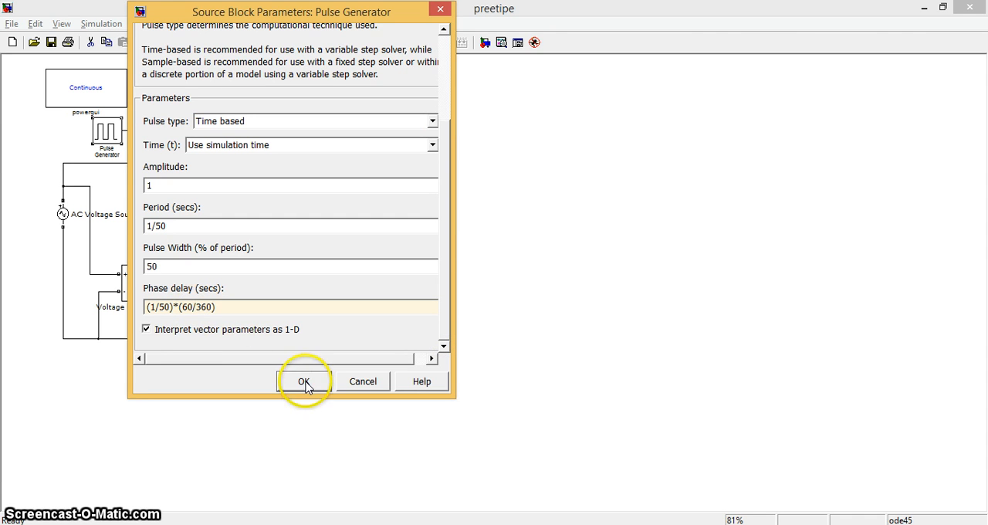
{"action": "left_click", "coordinate": [304, 381]}
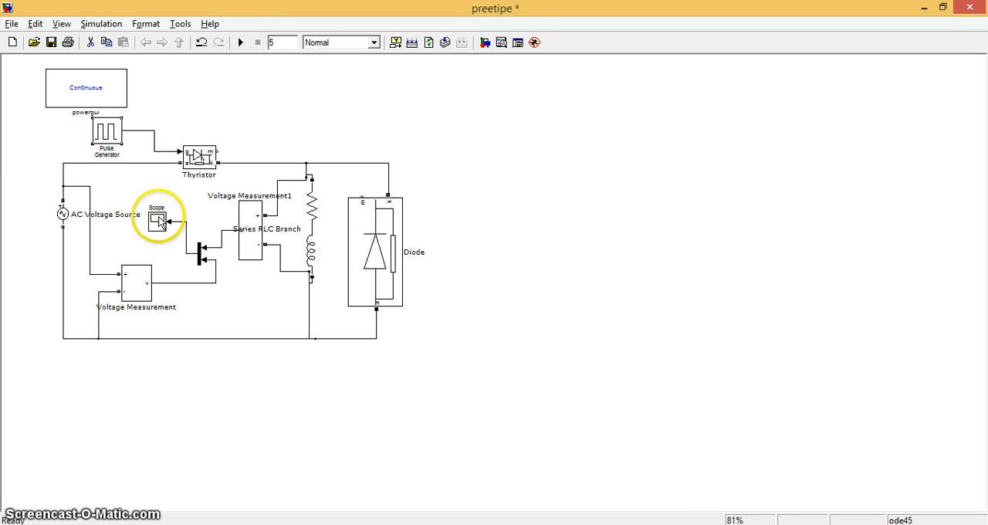
Step: Rerun the simulation with the changed phase delay and view the waveforms in the Scope
{"action": "left_click", "coordinate": [241, 44]}
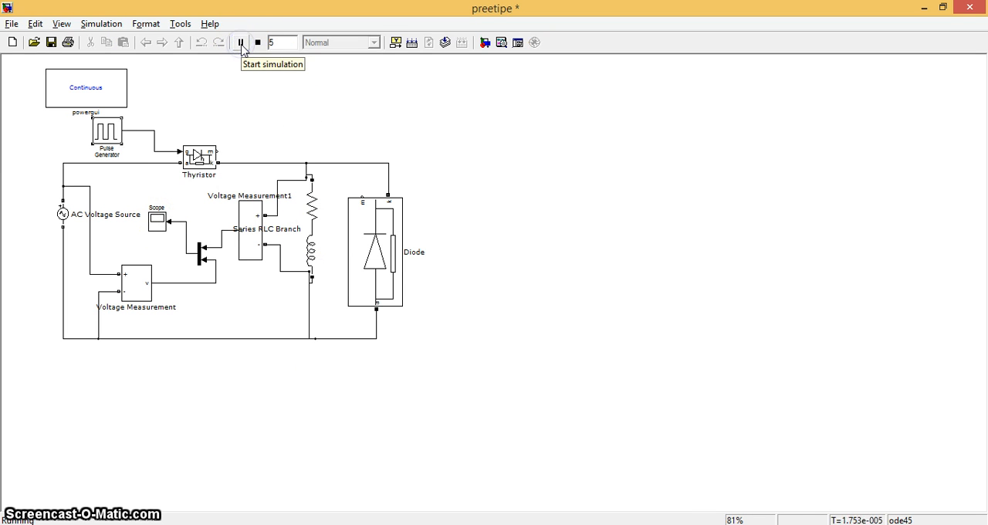
{"action": "double_click", "coordinate": [157, 220]}
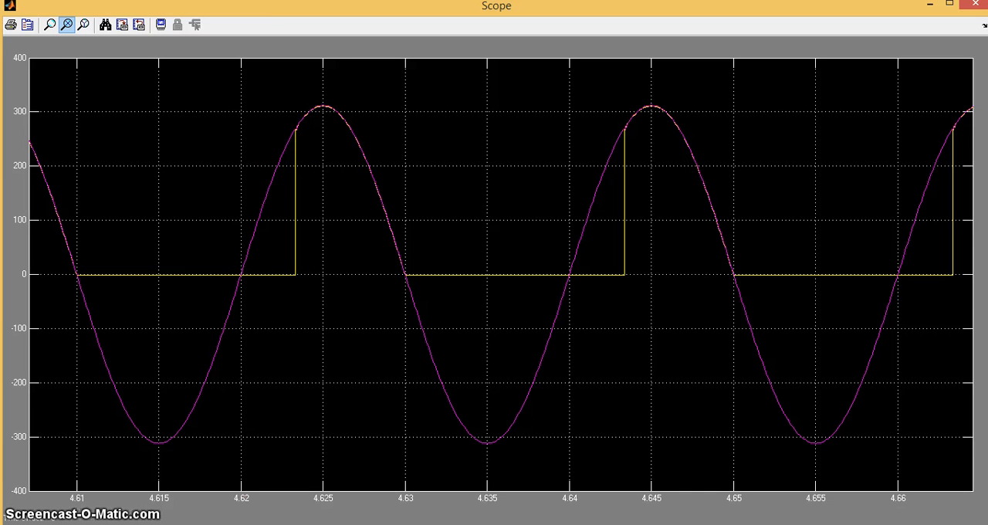
Step: Return to the preetipe model and set the Pulse Generator's phase delay to (1/50)*(90/360)
{"action": "key", "text": "alt+Tab"}
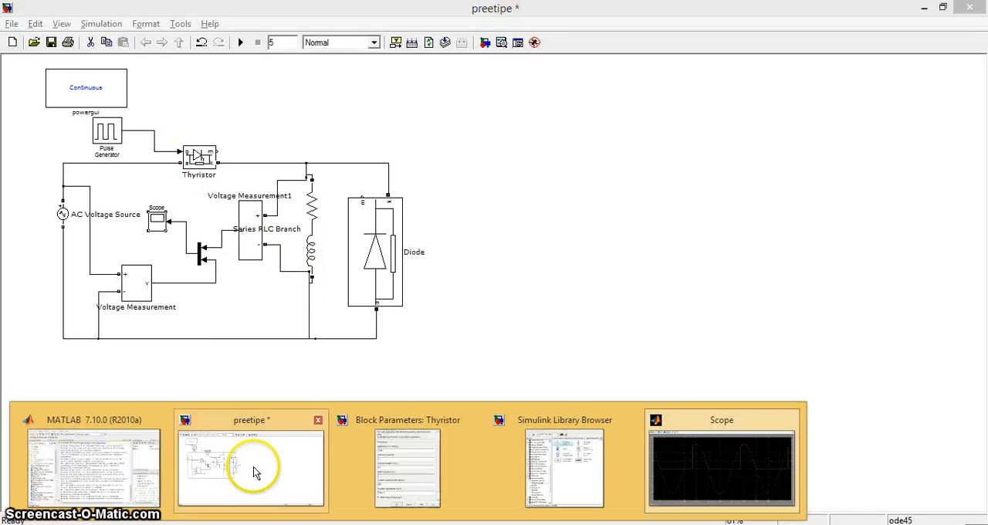
{"action": "left_click", "coordinate": [256, 472]}
{"action": "double_click", "coordinate": [105, 139]}
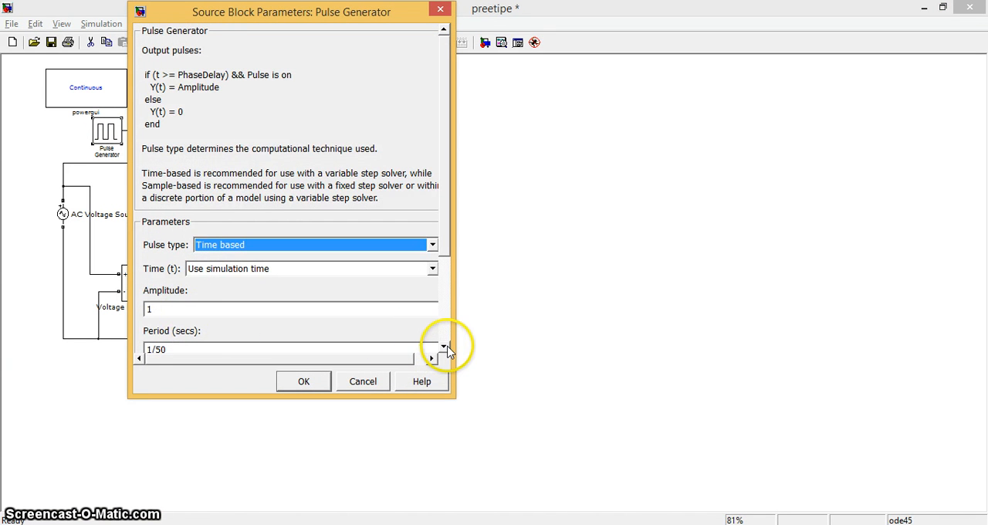
{"action": "left_click", "coordinate": [444, 347]}
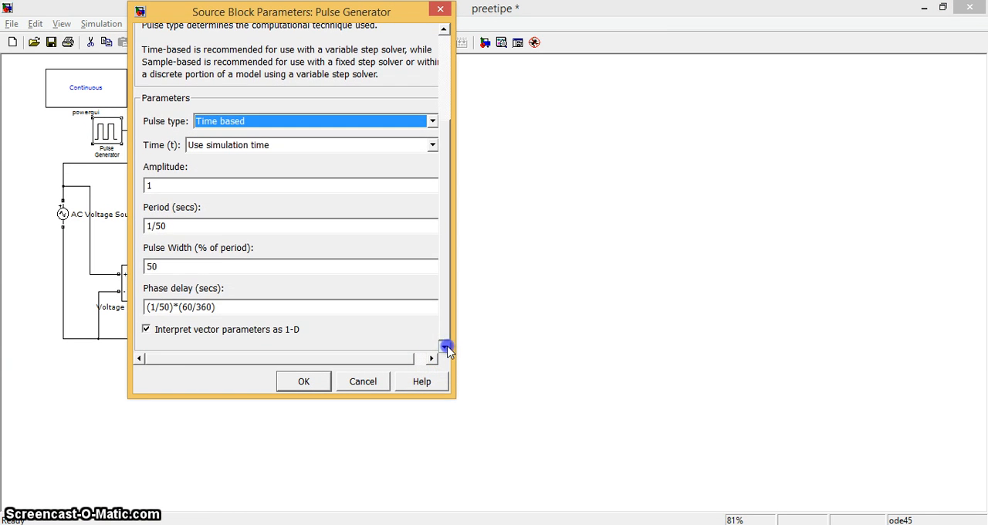
{"action": "double_click", "coordinate": [193, 307]}
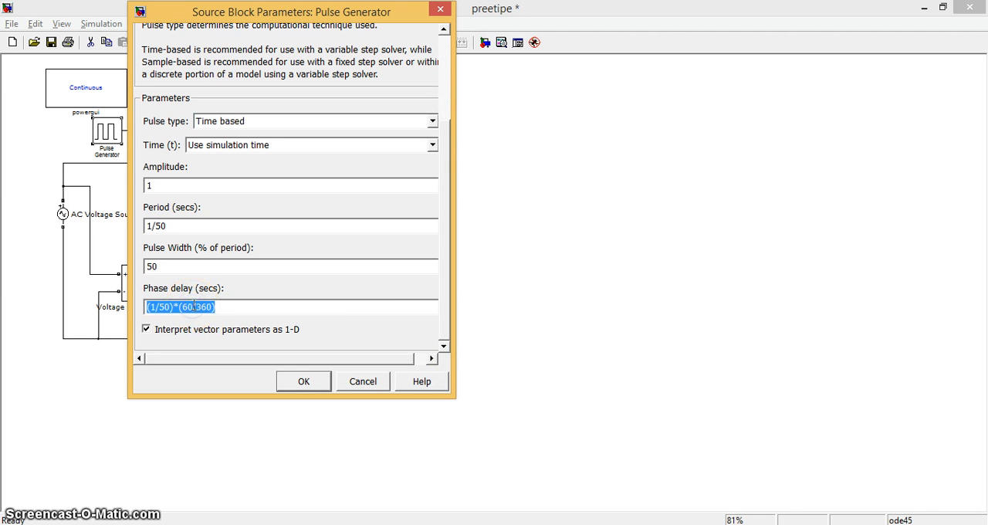
{"action": "left_click", "coordinate": [192, 307]}
{"action": "key", "text": "BackSpace"}
{"action": "key", "text": "BackSpace"}
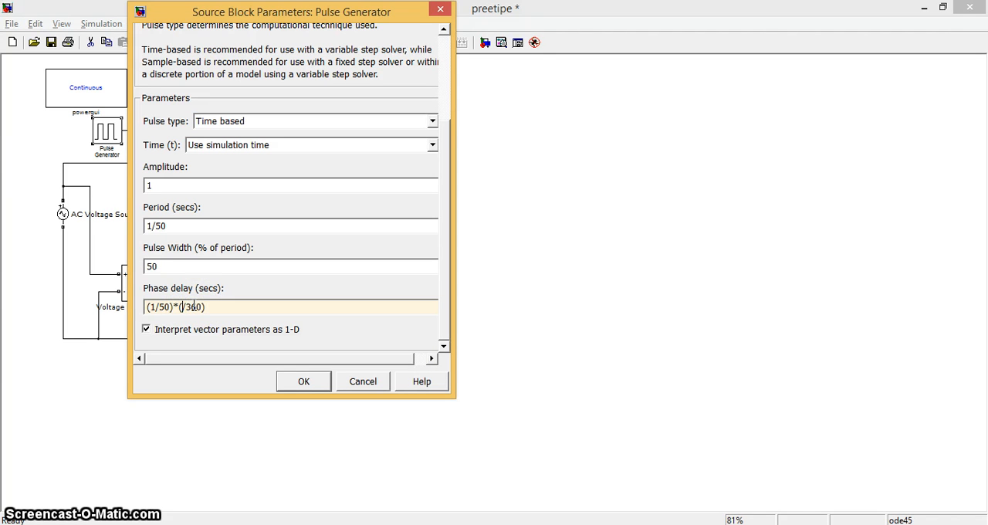
{"action": "left_click", "coordinate": [305, 381]}
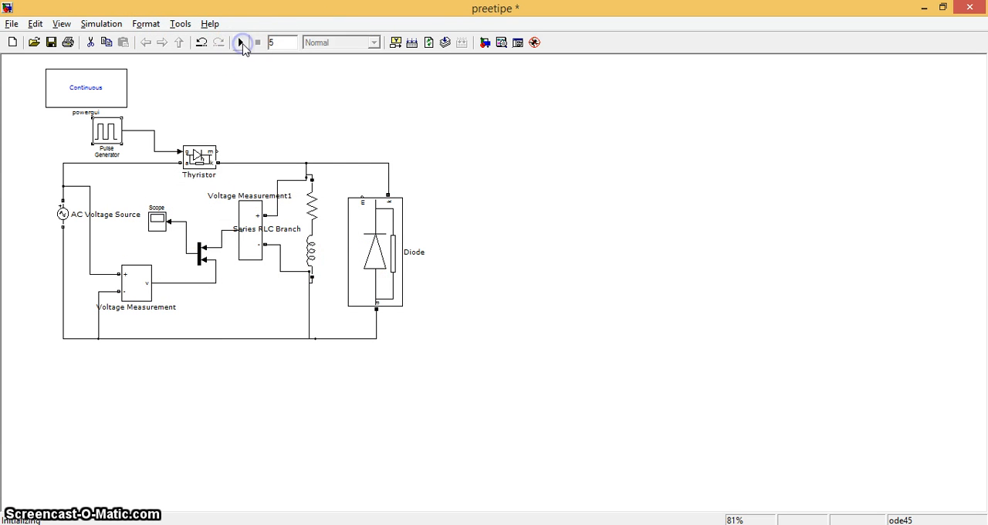
Step: Rerun the simulation and inspect the autoscaled Scope waveforms with the time axis zoomed to about 4.635–4.7 s
{"action": "left_click", "coordinate": [158, 221]}
{"action": "double_click", "coordinate": [158, 221]}
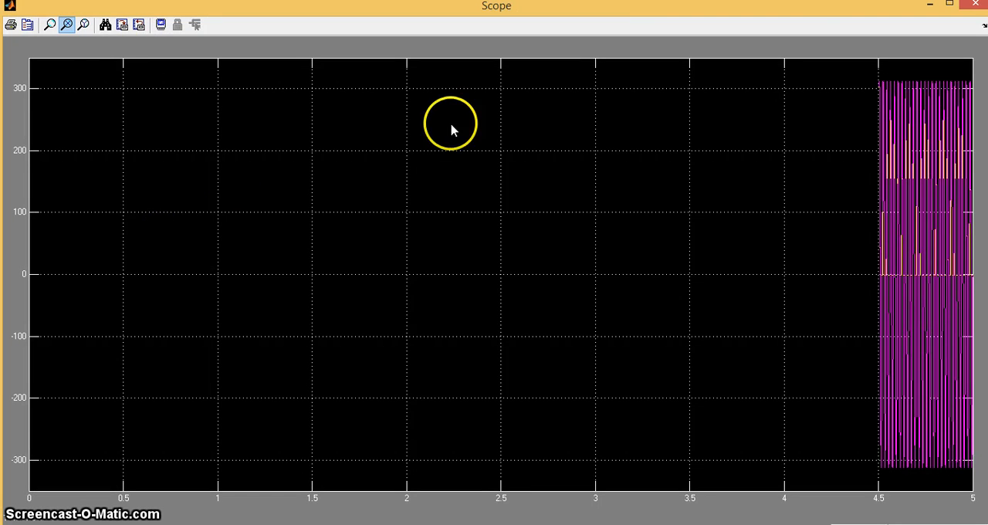
{"action": "left_click", "coordinate": [105, 26]}
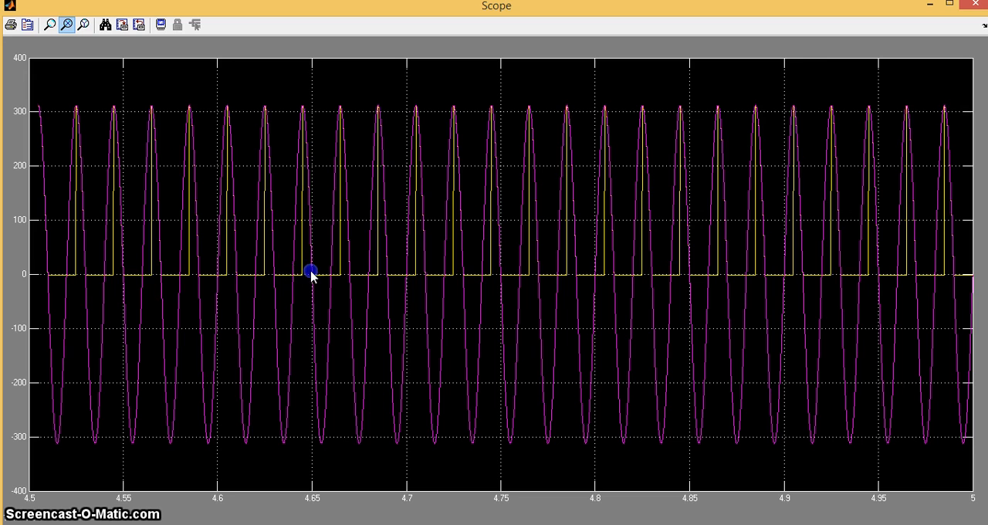
{"action": "left_click_drag", "start_coordinate": [407, 274], "coordinate": [407, 275]}
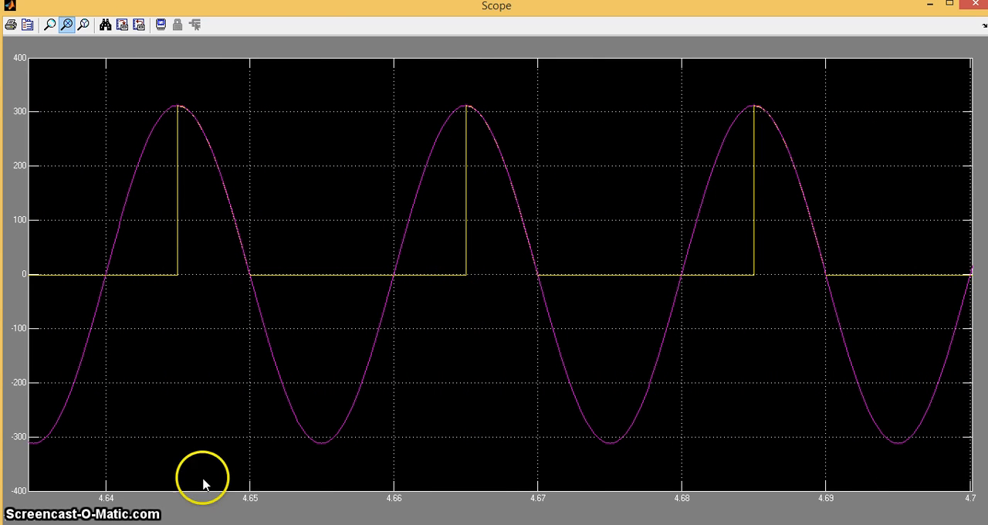
Step: Go back to the preetipe model and set the Pulse Generator's phase delay to (1/50)*(120/360)
{"action": "key", "text": "alt+Tab"}
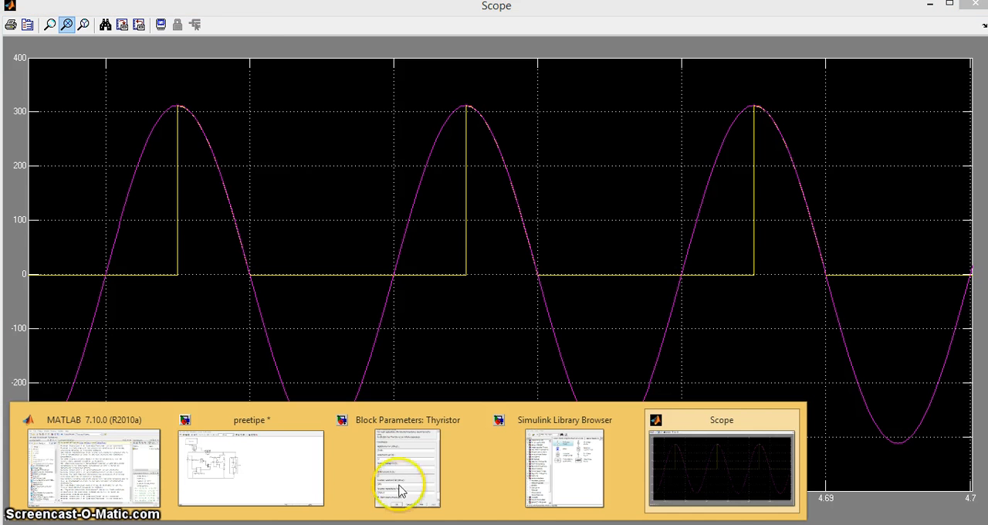
{"action": "left_click", "coordinate": [301, 481]}
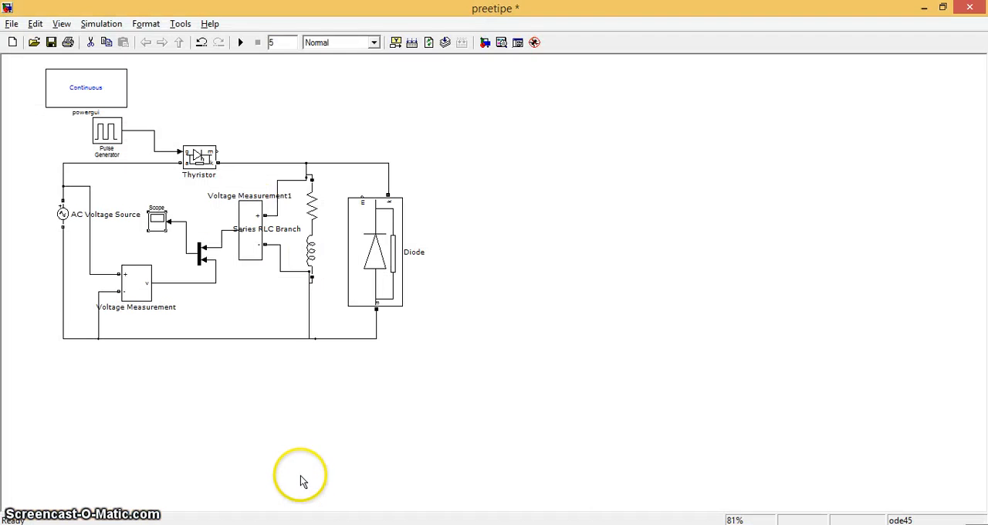
{"action": "double_click", "coordinate": [105, 130]}
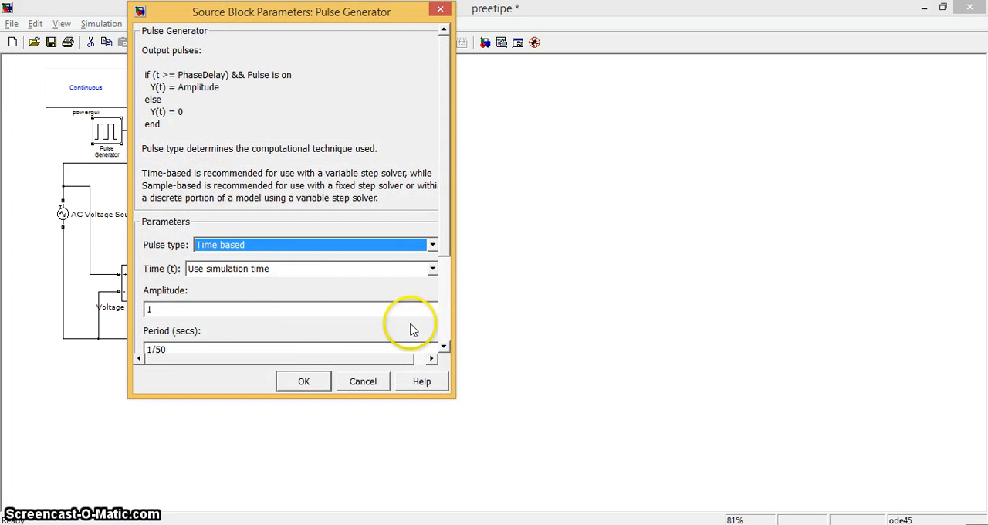
{"action": "left_click", "coordinate": [444, 346]}
{"action": "left_click", "coordinate": [443, 345]}
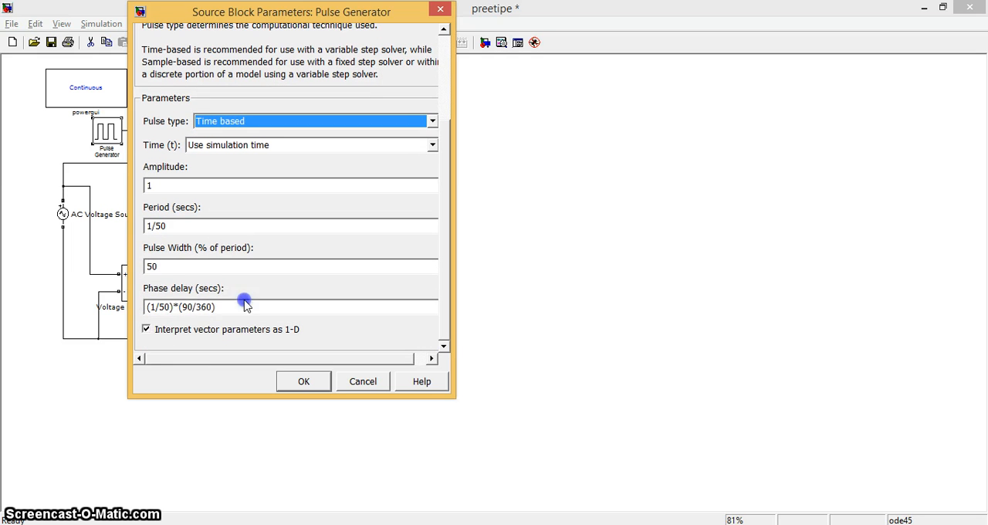
{"action": "left_click", "coordinate": [189, 306]}
{"action": "left_click", "coordinate": [189, 307]}
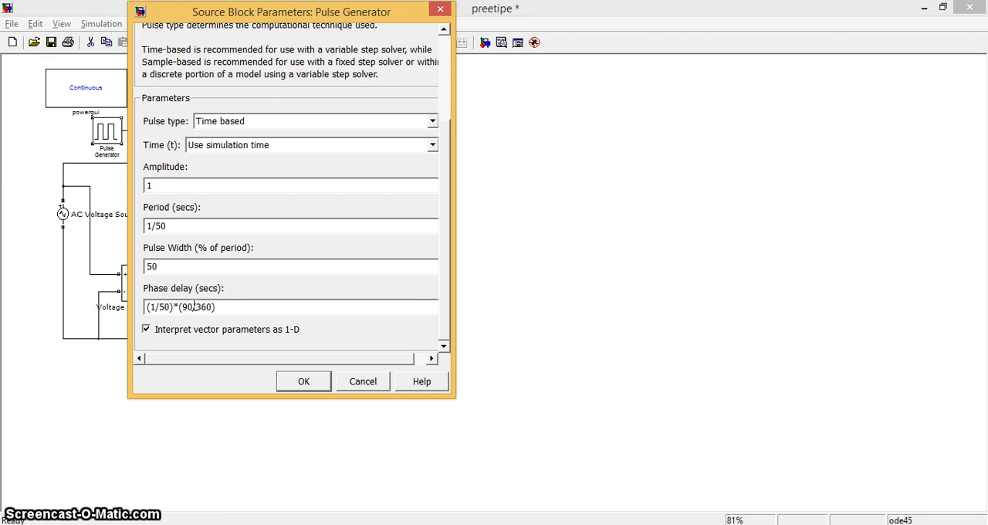
{"action": "key", "text": "BackSpace"}
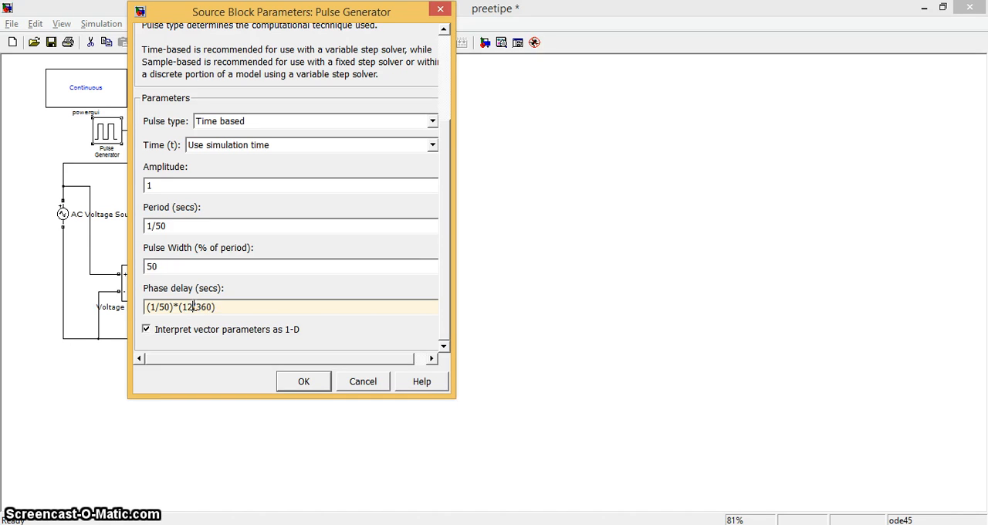
{"action": "left_click", "coordinate": [311, 381]}
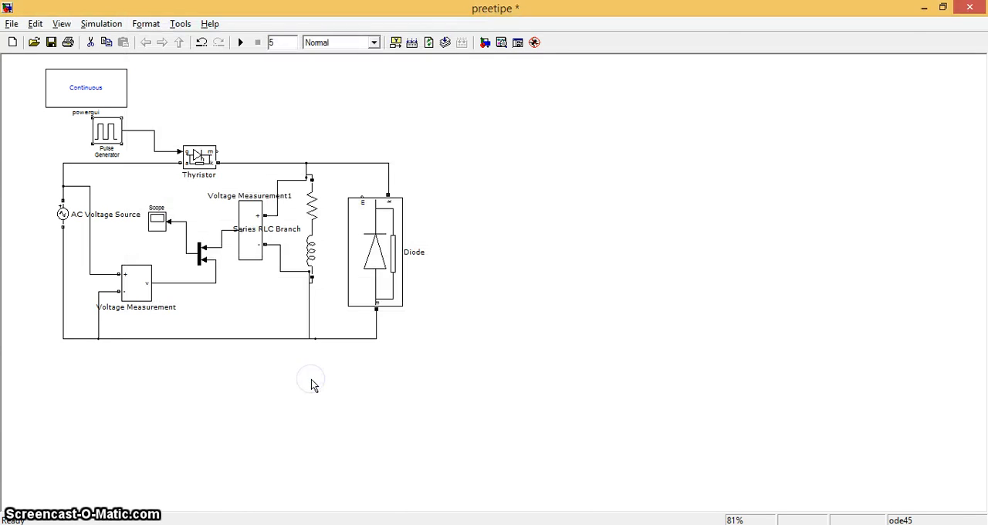
Step: Run the simulation again, inspect the autoscaled Scope waveforms zoomed to about 4.637–4.681 s, and minimize the Scope
{"action": "left_click", "coordinate": [244, 42]}
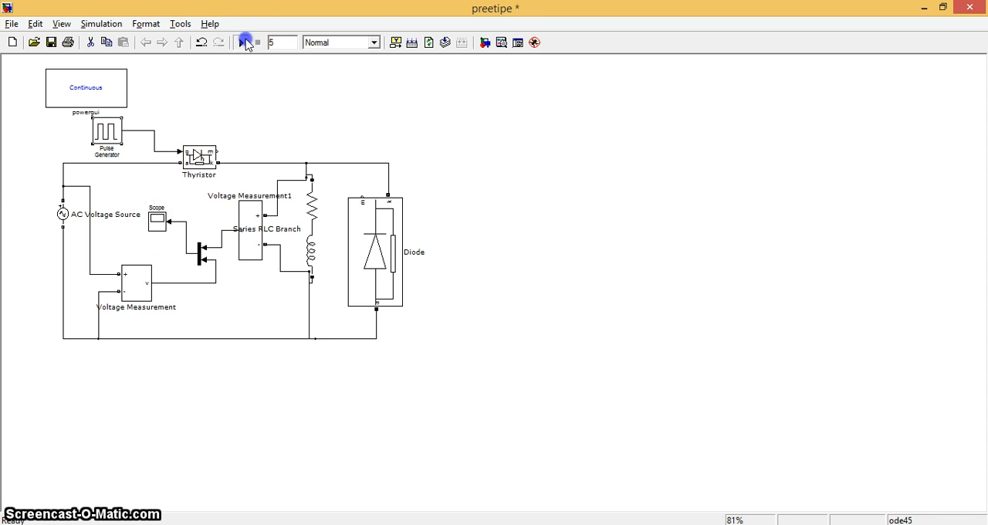
{"action": "double_click", "coordinate": [160, 223]}
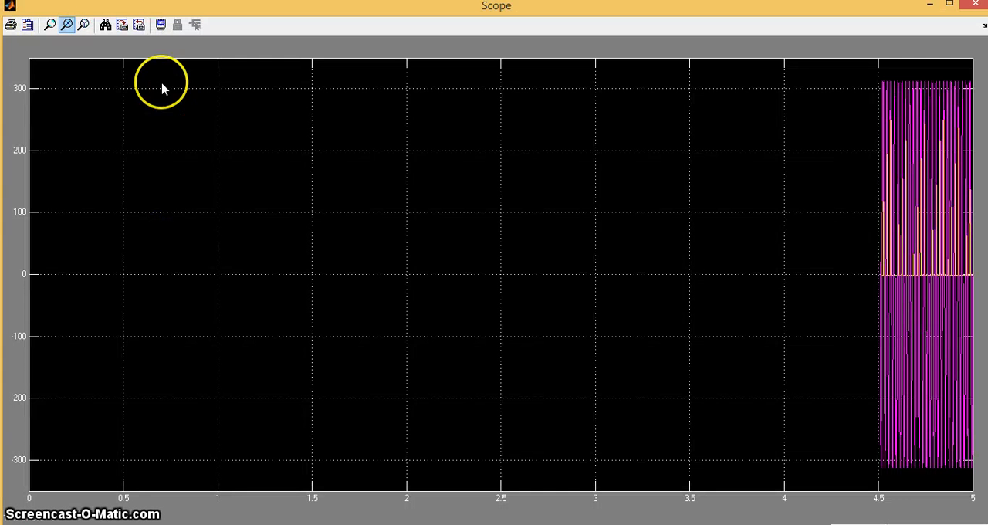
{"action": "left_click", "coordinate": [106, 26]}
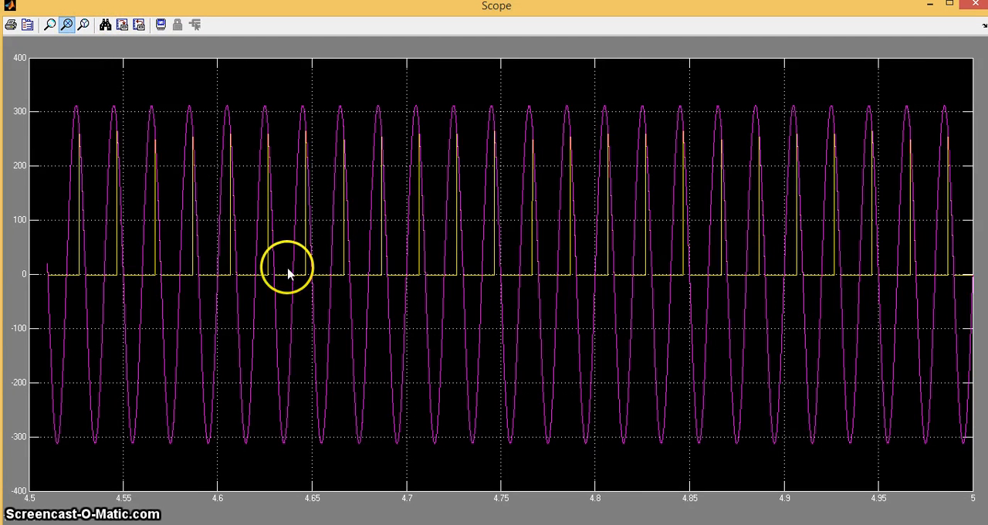
{"action": "left_click_drag", "start_coordinate": [287, 267], "coordinate": [370, 275]}
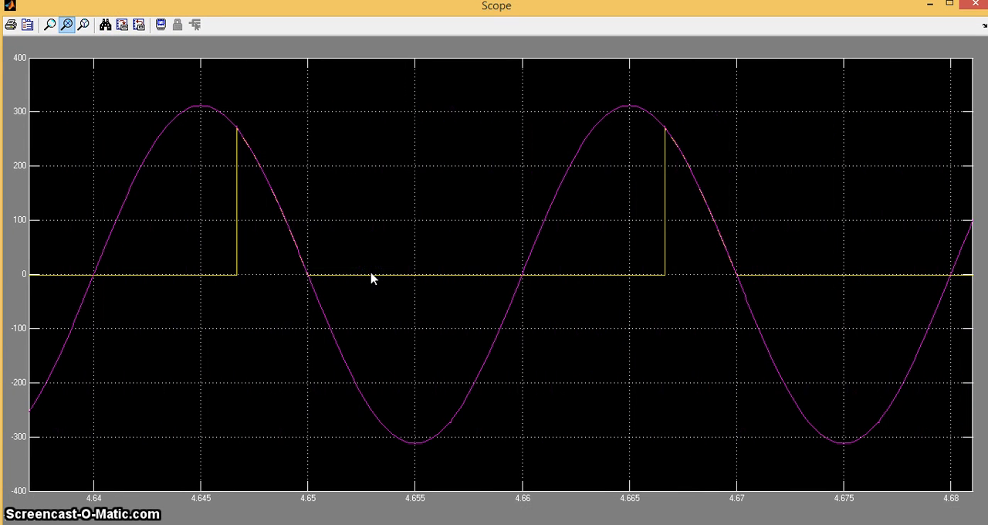
{"action": "left_click_drag", "start_coordinate": [481, 266], "coordinate": [651, 71]}
{"action": "left_click", "coordinate": [928, 5]}
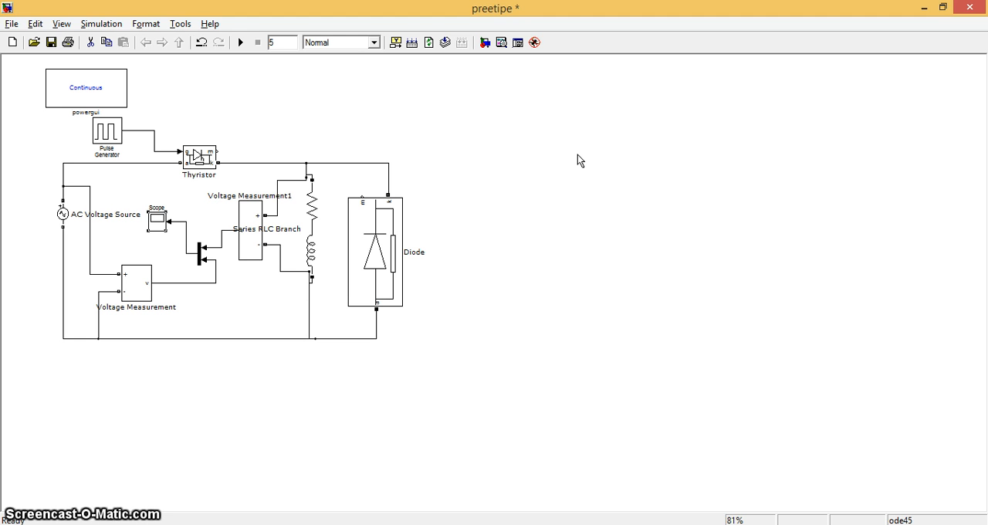
{"action": "left_click", "coordinate": [238, 524]}
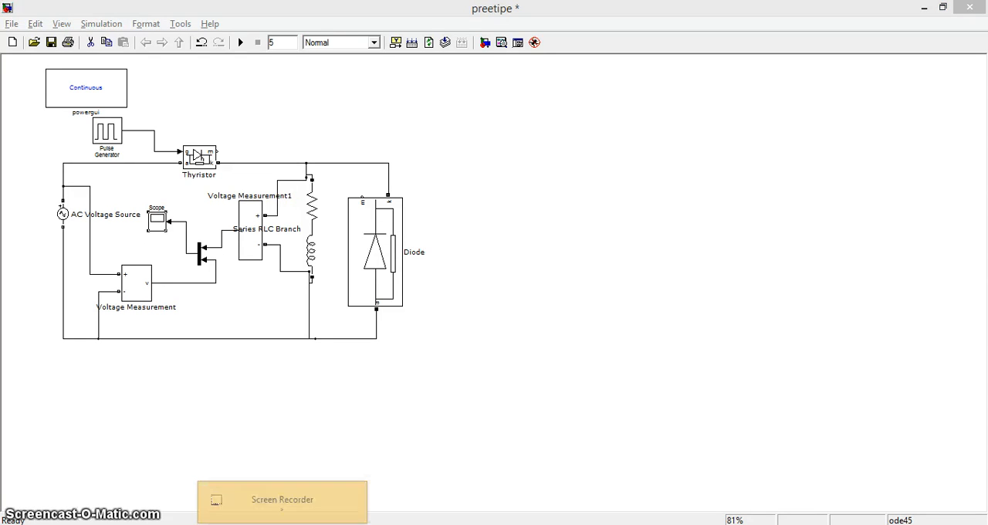
{"action": "left_click", "coordinate": [214, 472]}
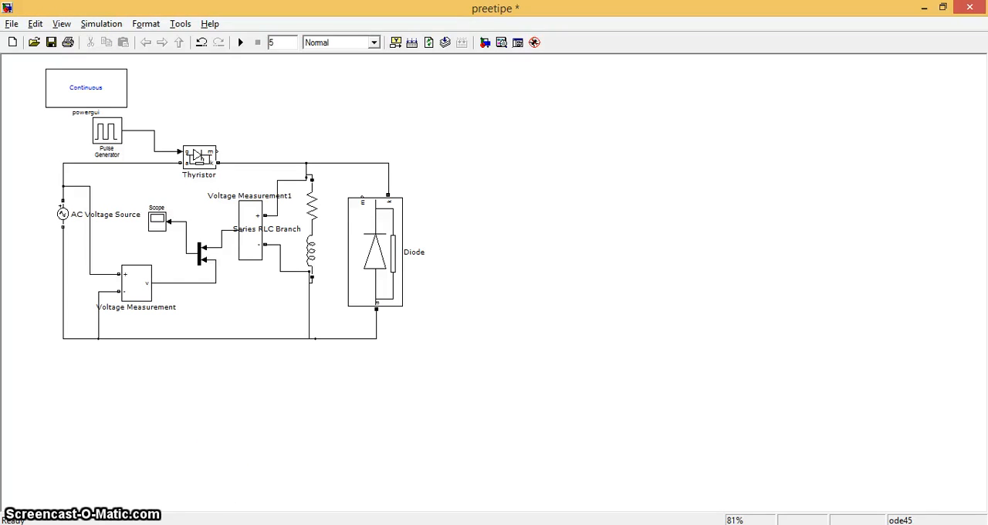